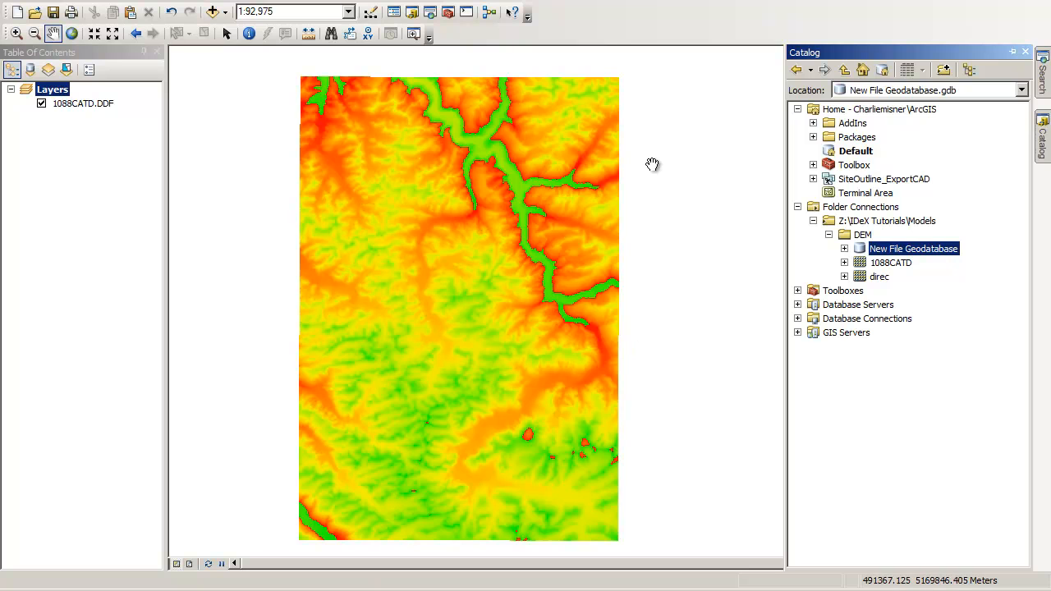
Step: Create a new toolbox named Pullman Tools in the DEM folder
right_click(850, 235)
mouse_move(892, 345)
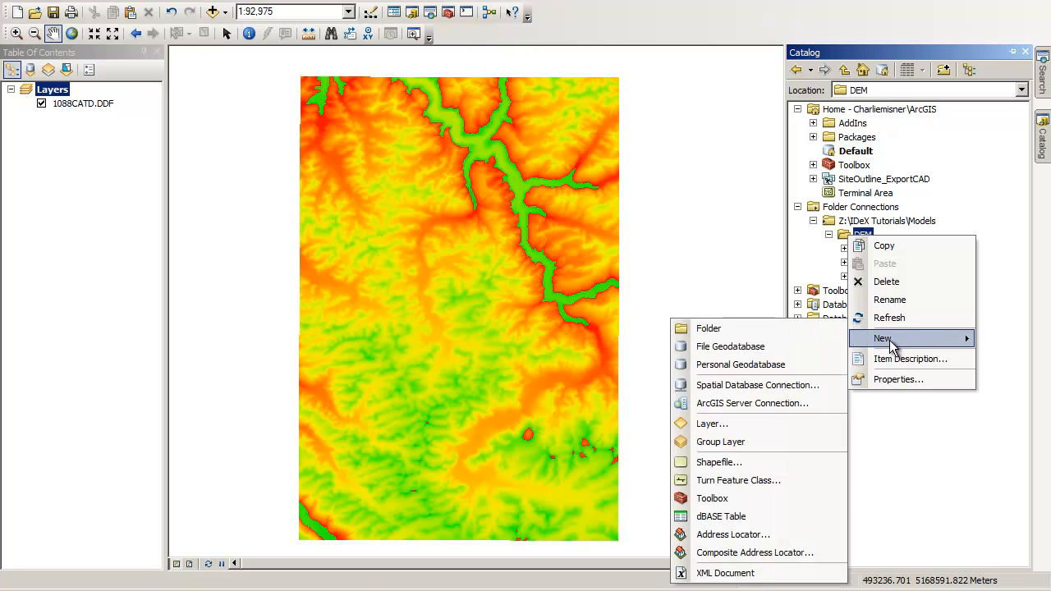
click(704, 498)
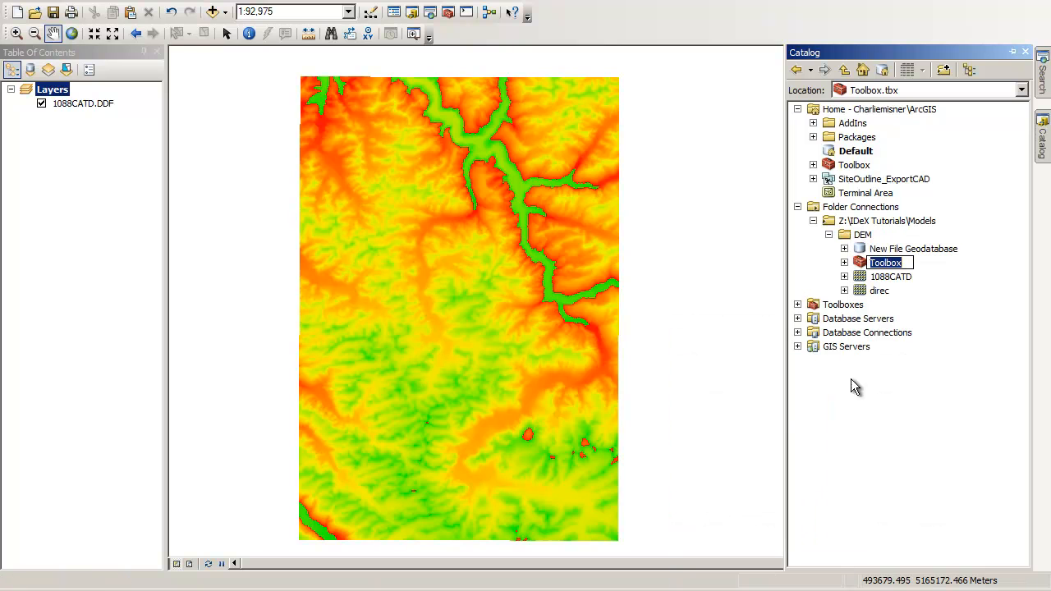
text(P)
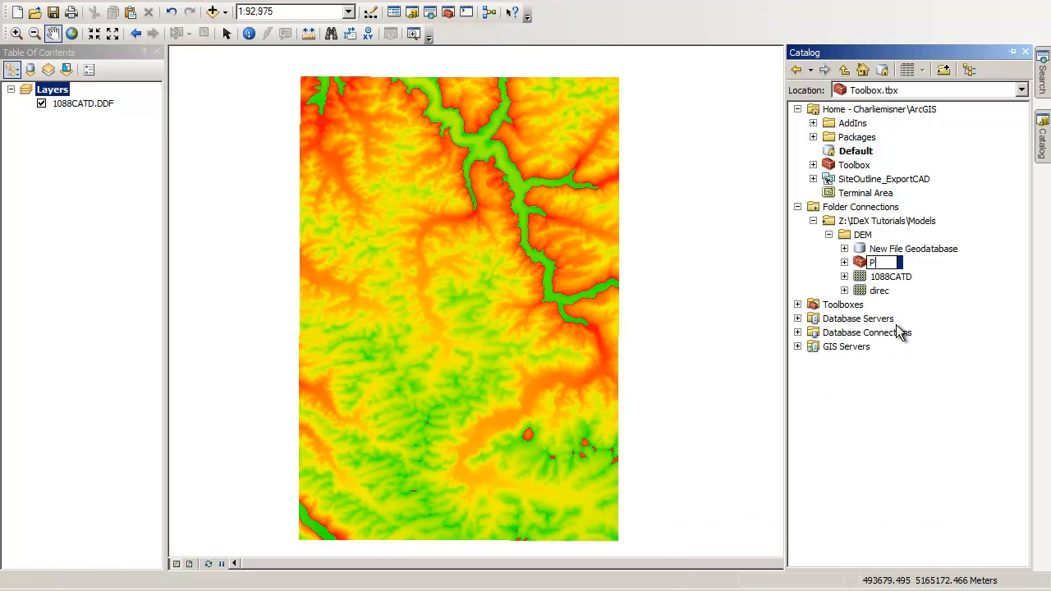
text(ullman Tools)
key(Return)
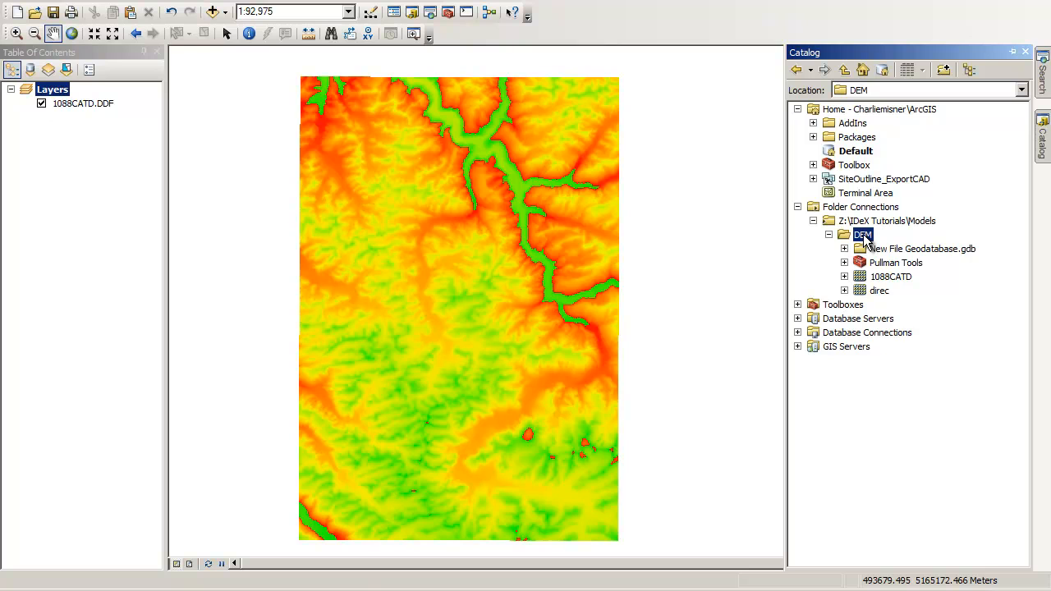
Step: Create a new file geodatabase named Pullman in the DEM folder
right_click(866, 238)
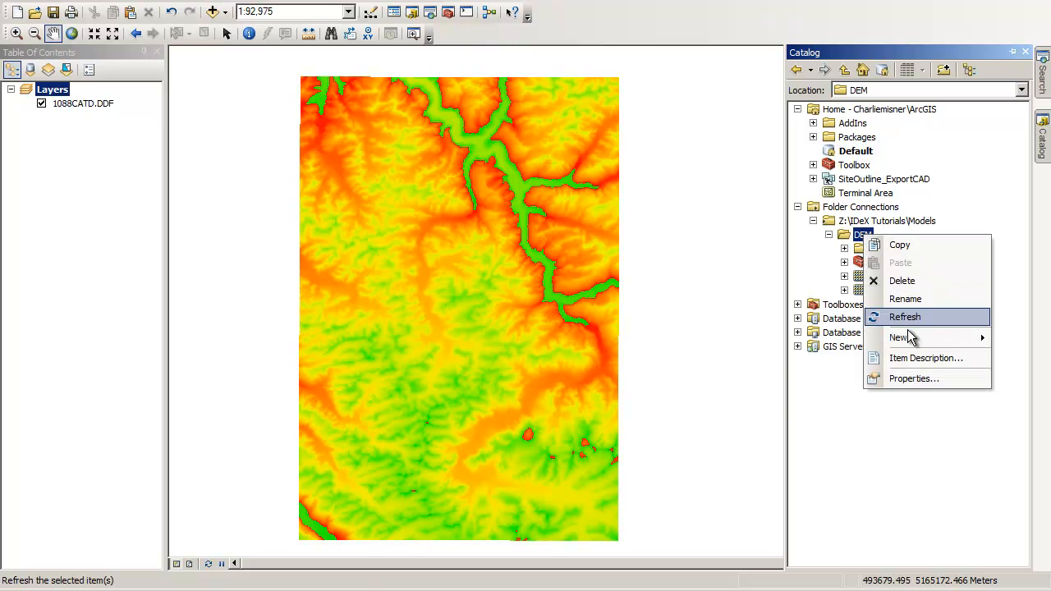
mouse_move(891, 338)
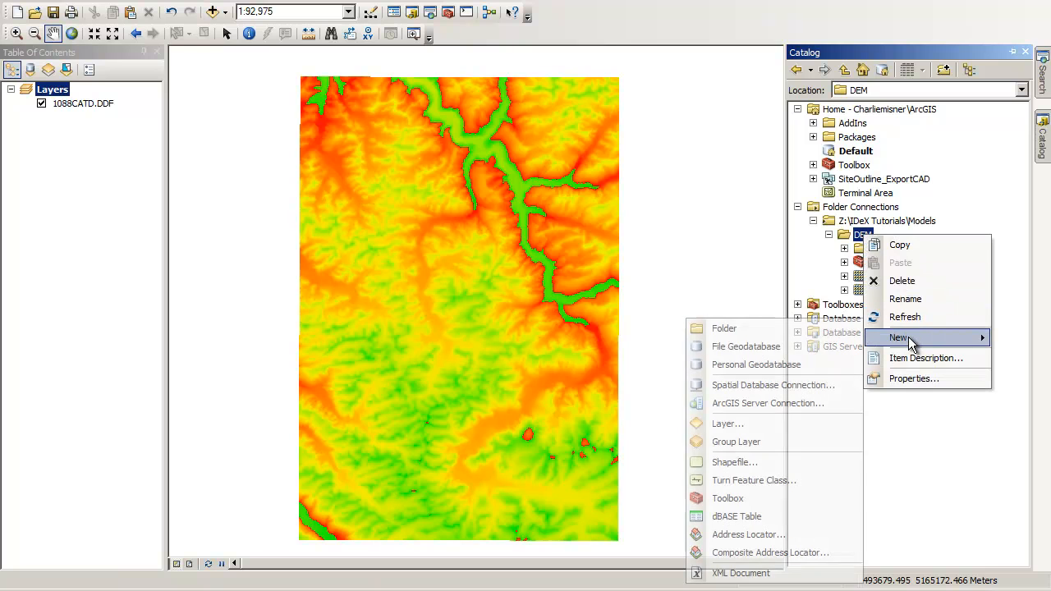
click(754, 348)
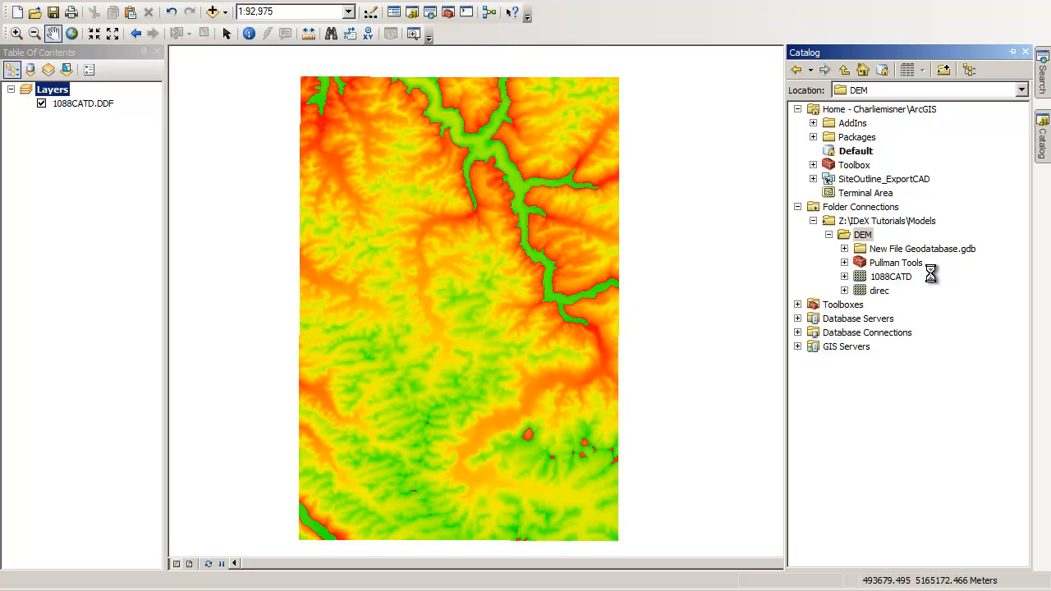
text(Pullman)
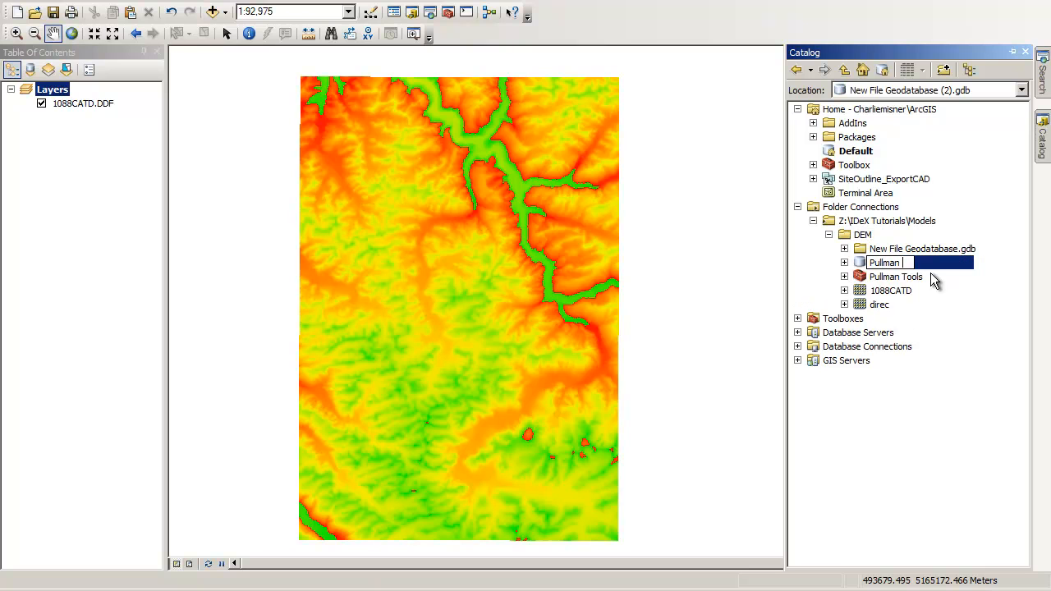
key(Return)
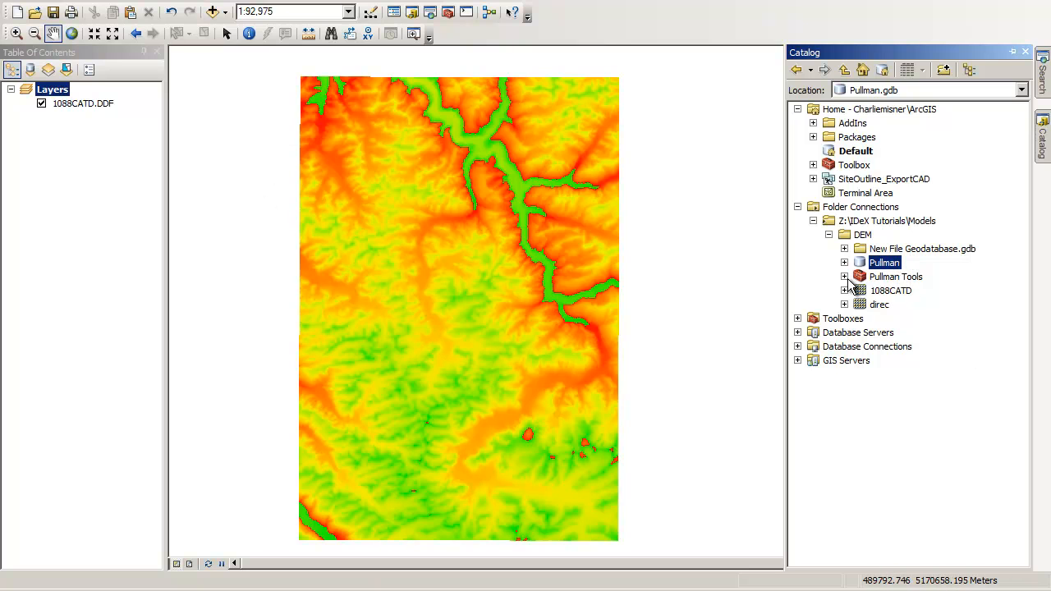
Step: Create a new model in the Pullman Tools toolbox and enlarge its editing window
click(887, 278)
right_click(887, 278)
mouse_move(946, 386)
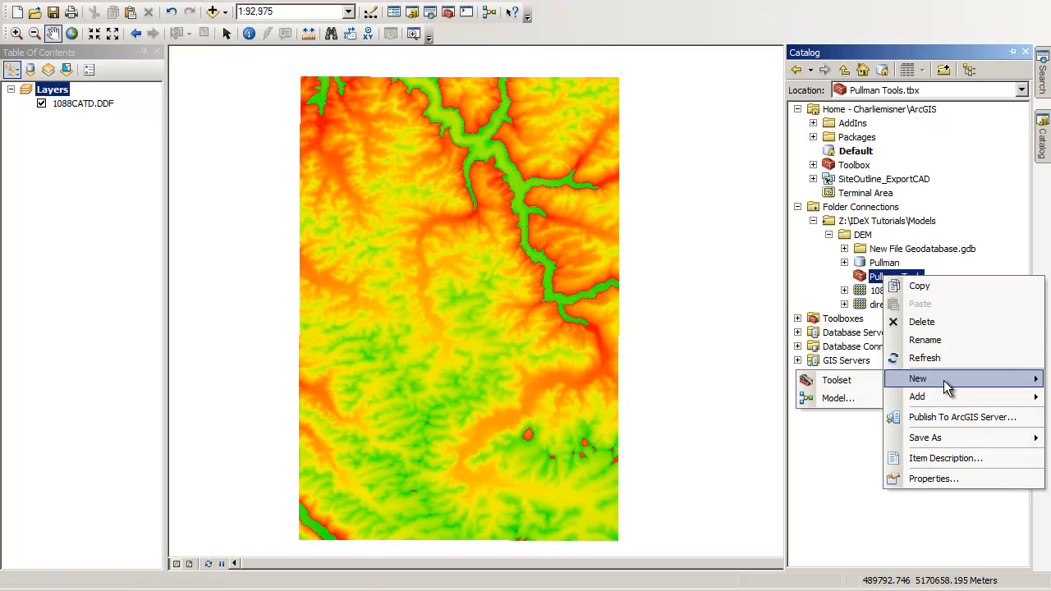
click(831, 399)
drag(521, 108, 405, 71)
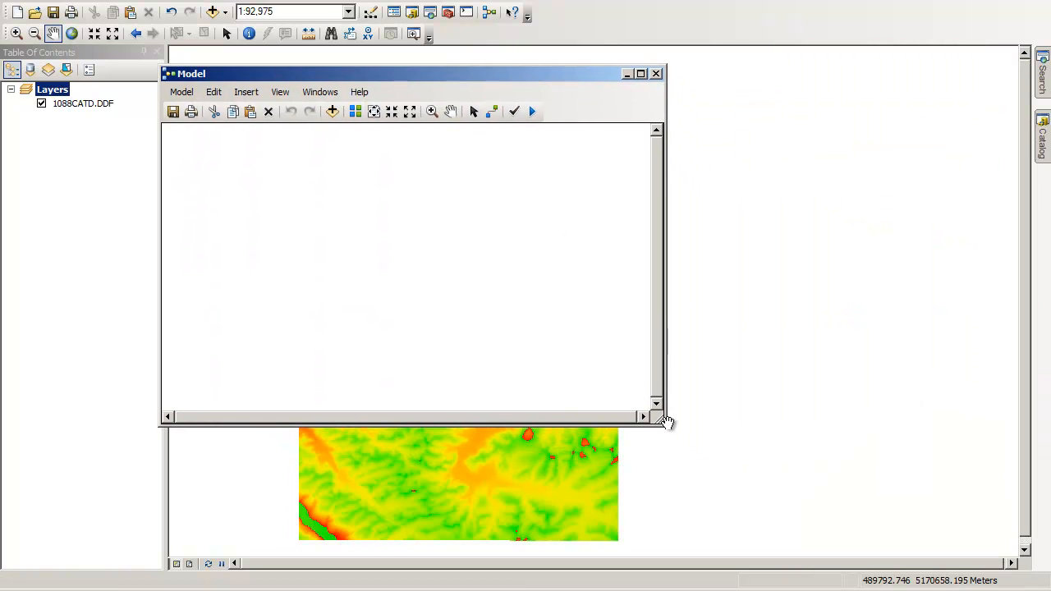
drag(666, 426, 818, 526)
Step: Set the model's name to FlowAccumulation and its label to "Creates flow accumulation" in the model properties
click(180, 92)
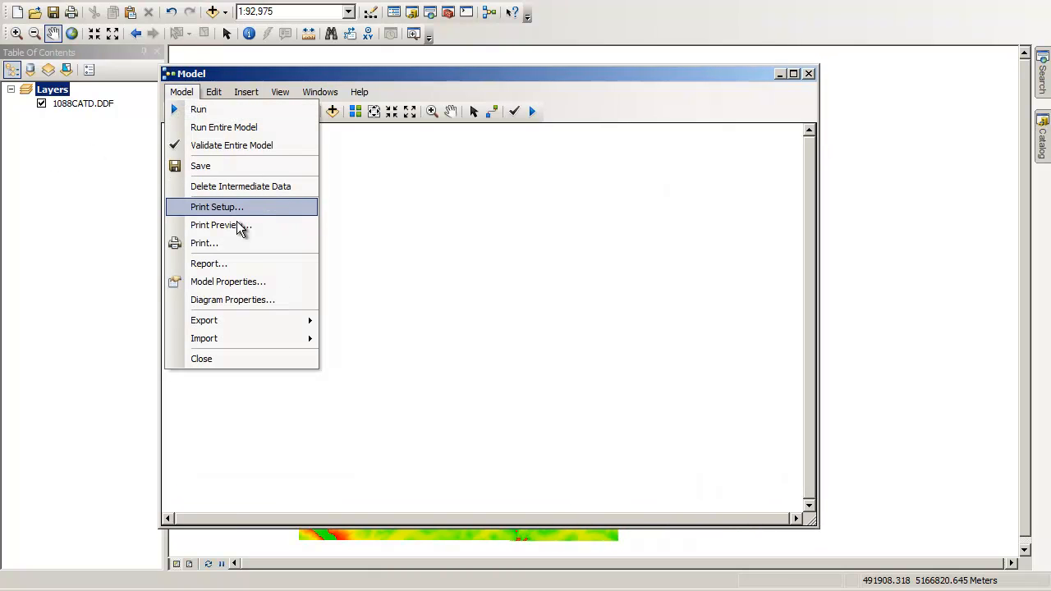
click(234, 282)
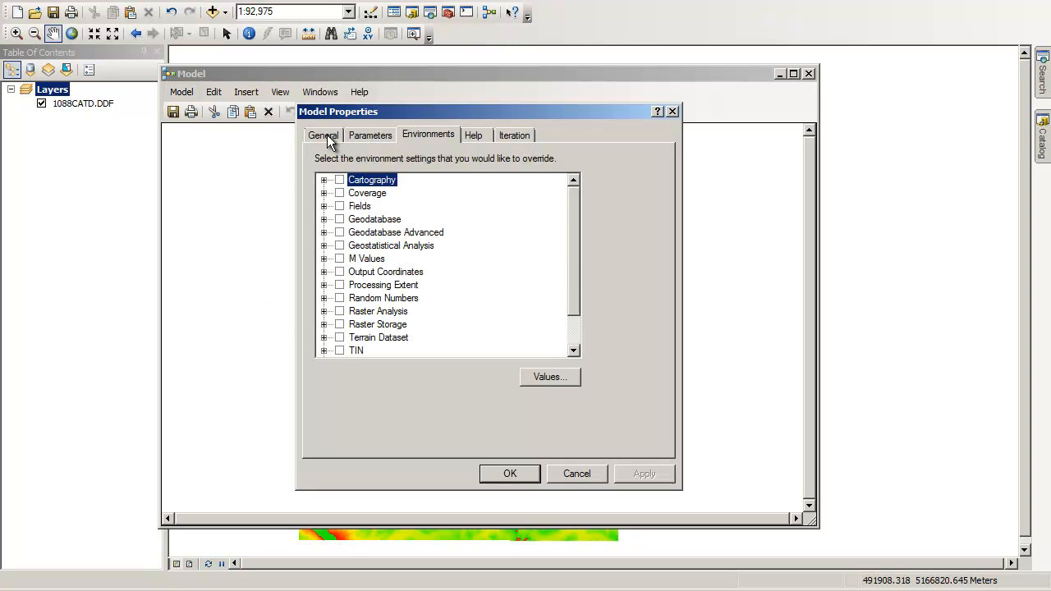
click(325, 137)
text(FlowAccumulation)
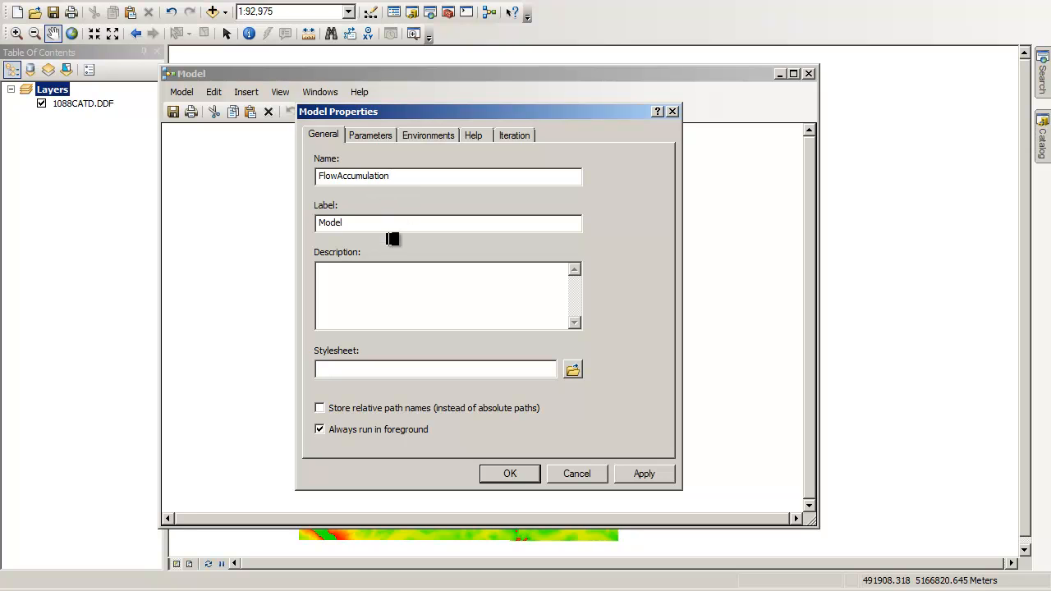
drag(353, 231, 270, 220)
text(Creates flow accumulation)
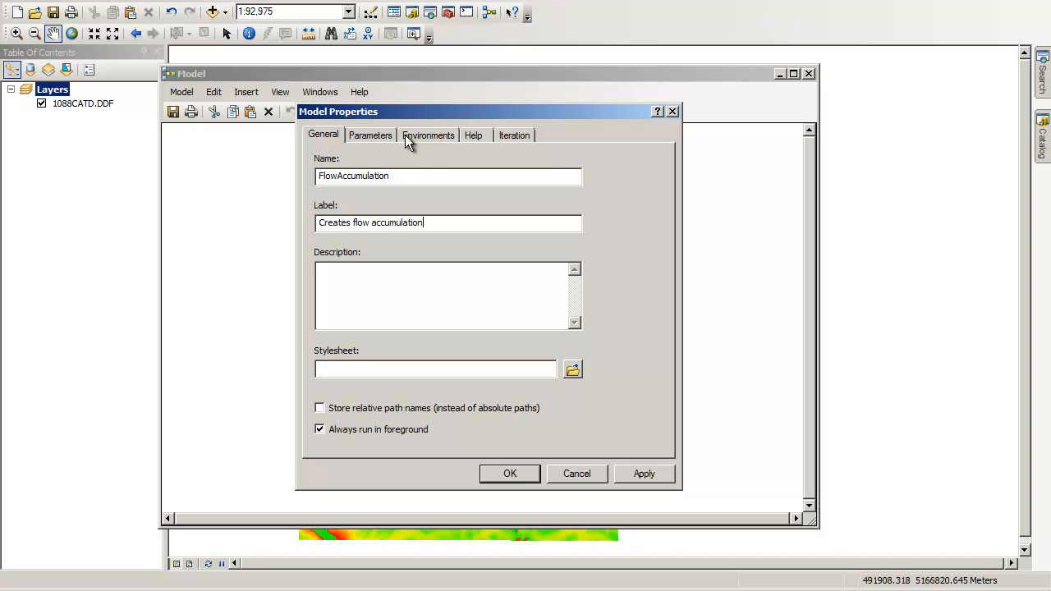
Step: Enable the model's environment overrides for processing Extent and raster analysis Cell Size
click(406, 135)
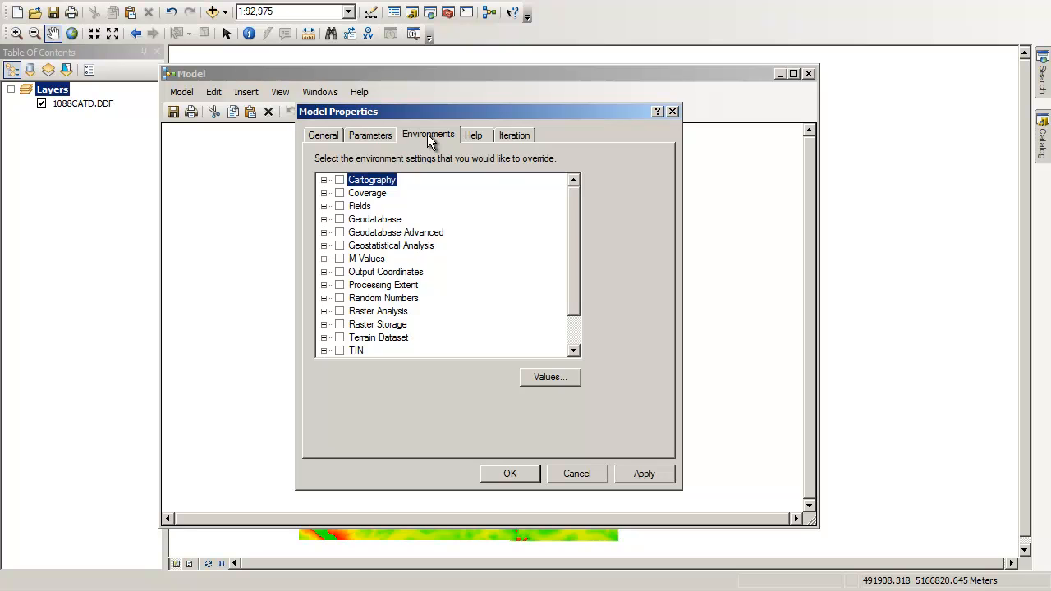
click(323, 285)
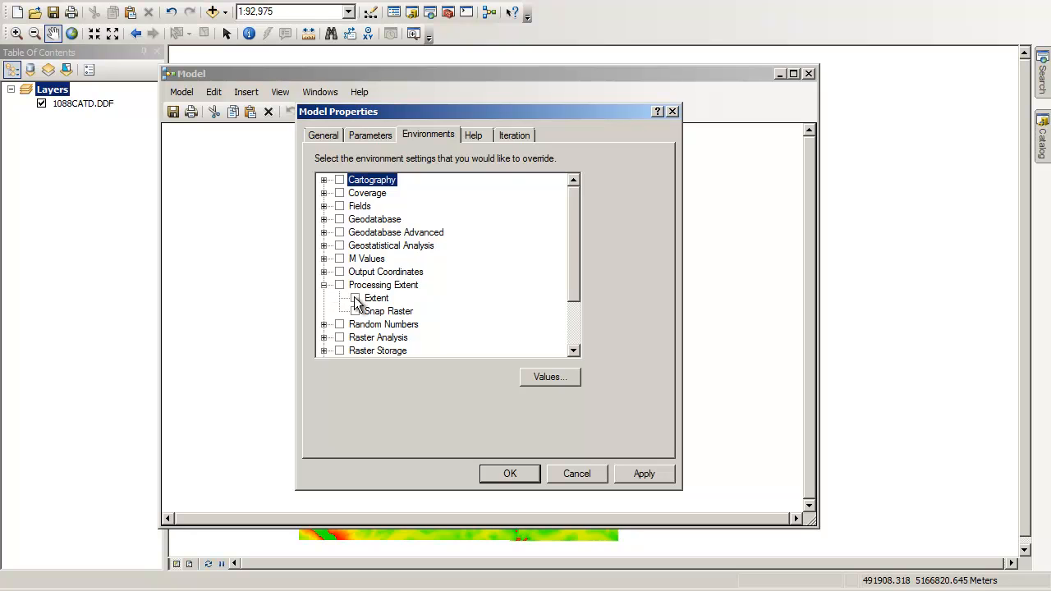
click(356, 298)
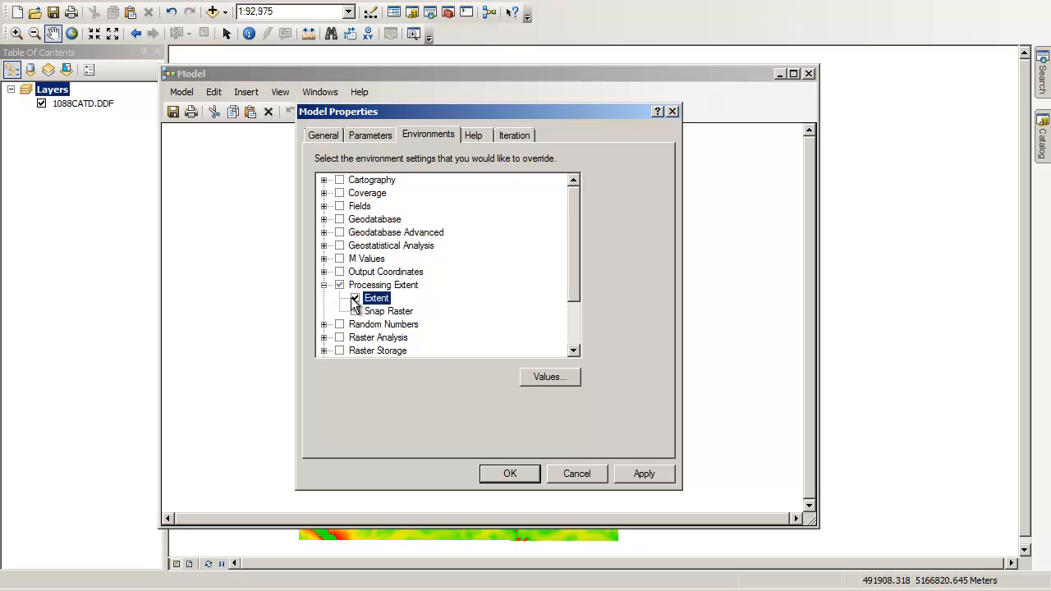
click(324, 337)
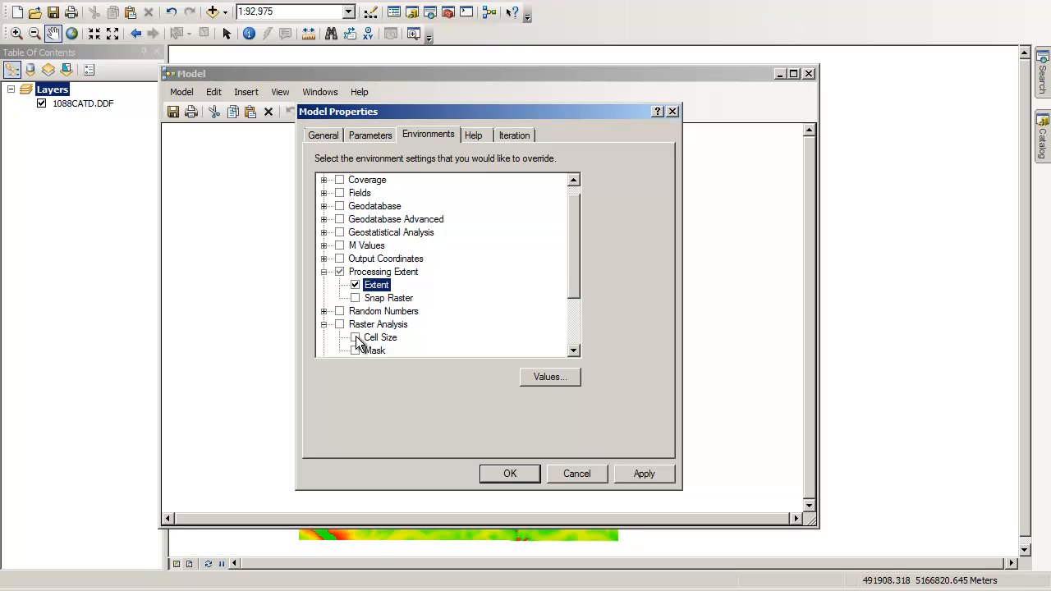
click(356, 338)
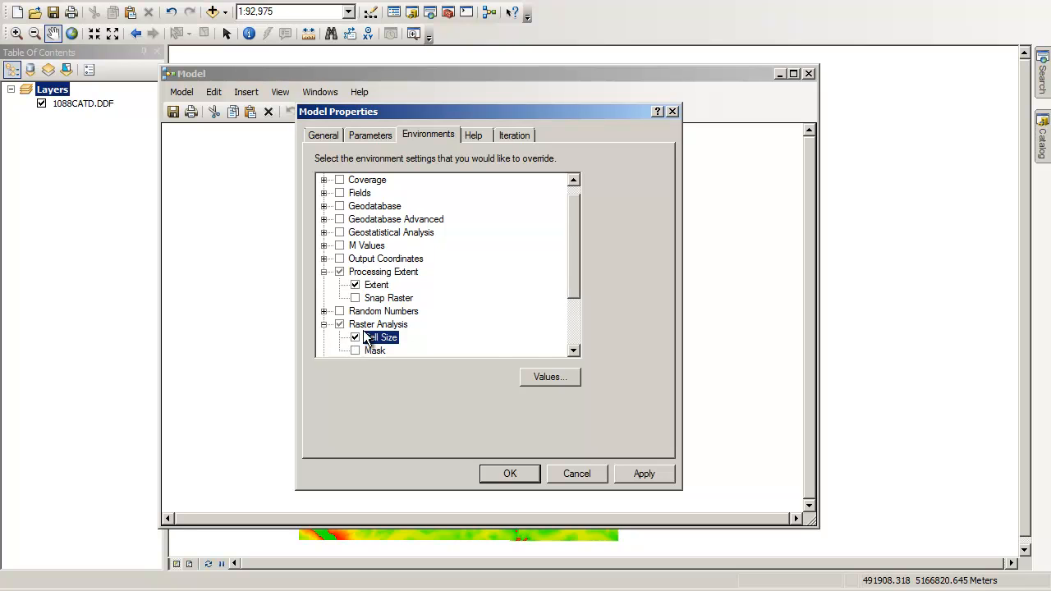
Step: Set the model's processing extent to Same as layer 1088CATD.DDF, choose the raster analysis cell size, and apply the properties
click(549, 377)
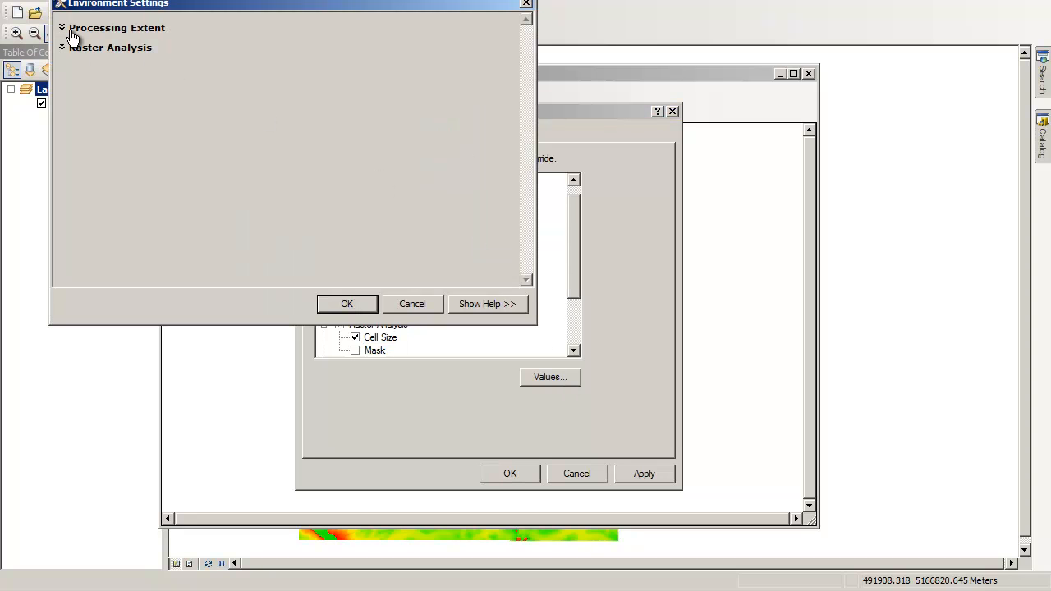
click(67, 33)
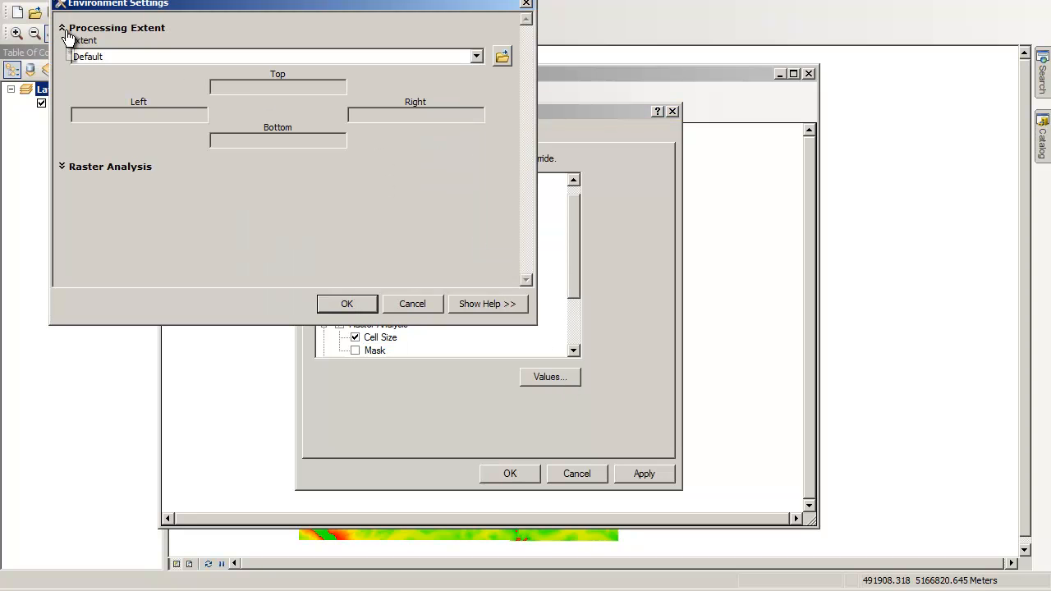
click(474, 57)
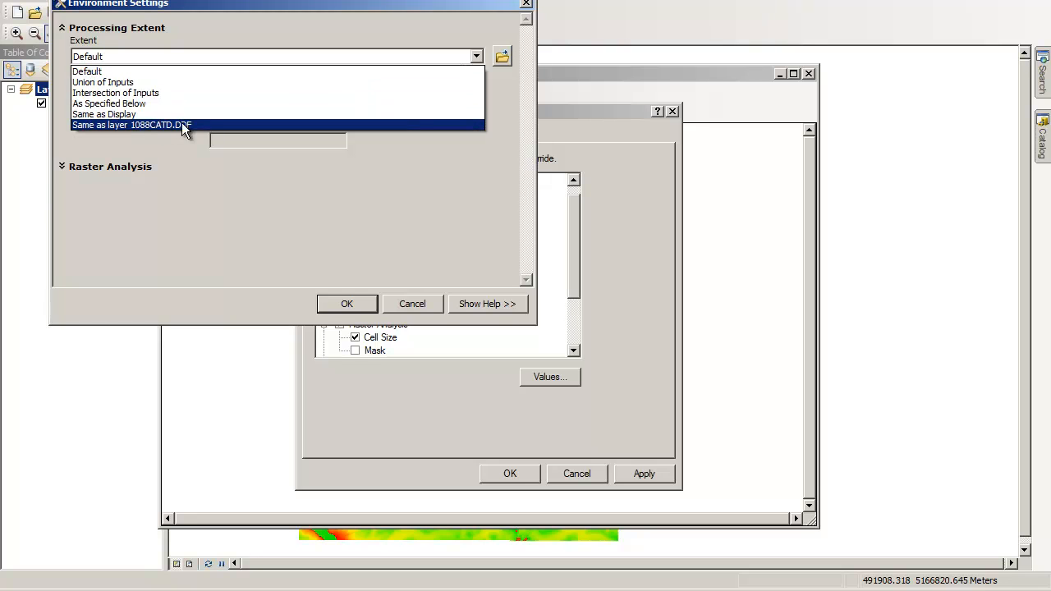
click(131, 126)
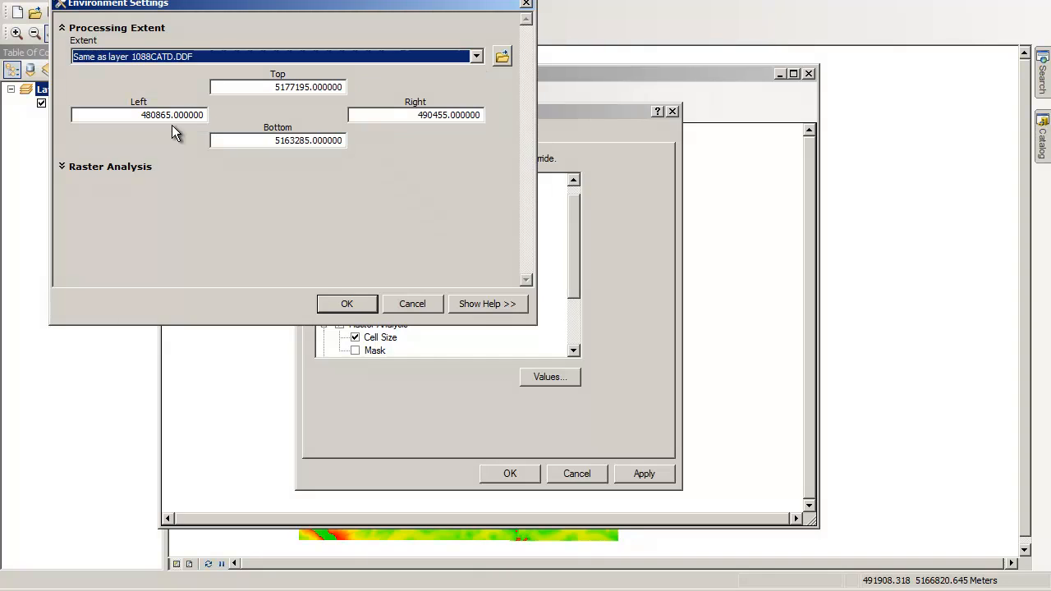
click(132, 167)
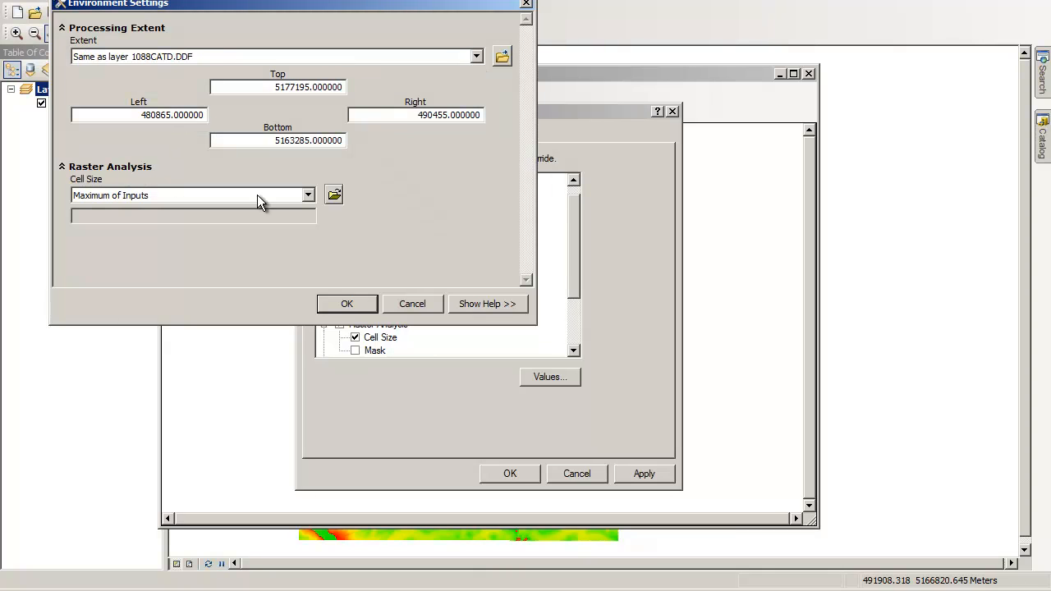
click(308, 195)
click(180, 243)
click(354, 303)
click(625, 475)
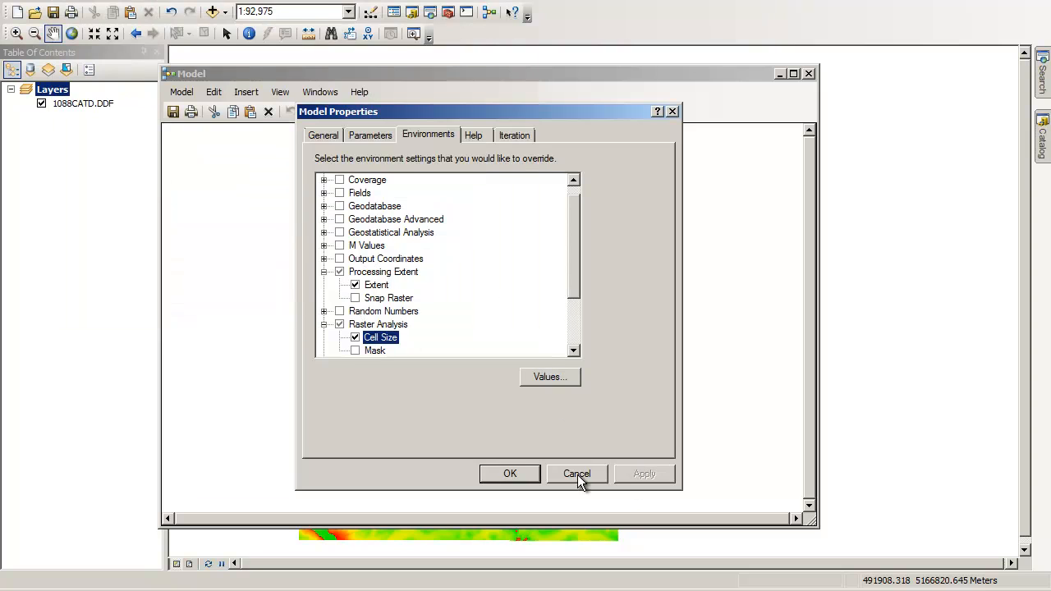
click(522, 471)
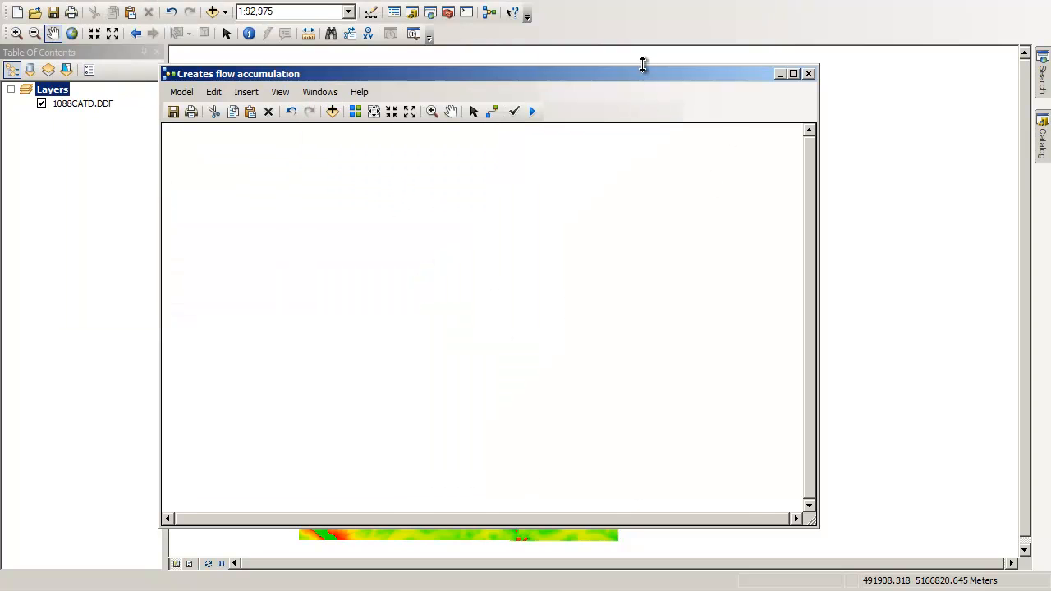
Step: Add the 1088CATD.DDF layer to the model as an input element and enlarge the model window
drag(628, 78, 653, 65)
drag(94, 105, 262, 299)
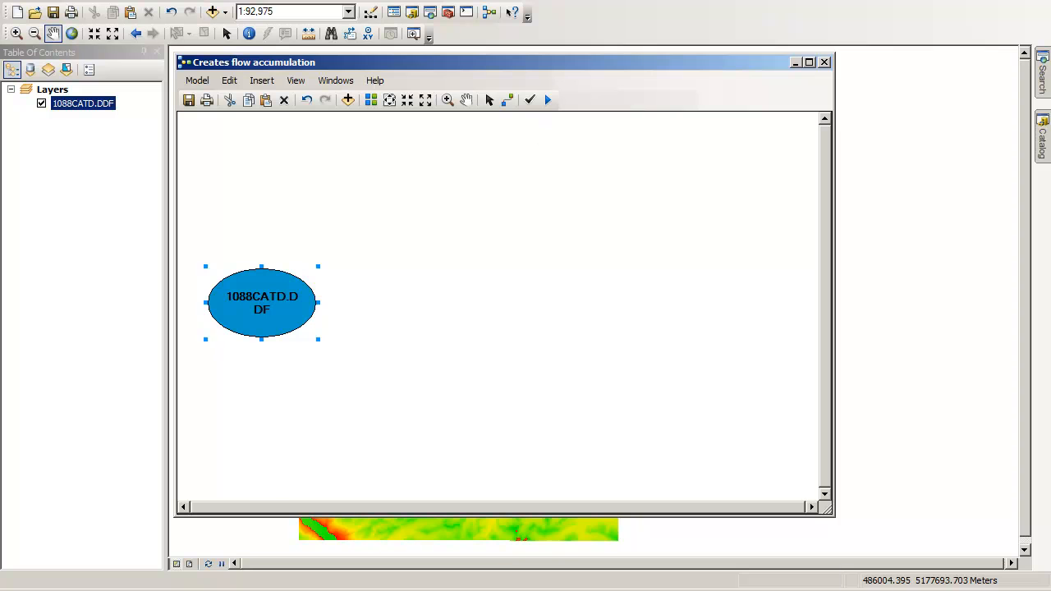
drag(843, 529, 880, 541)
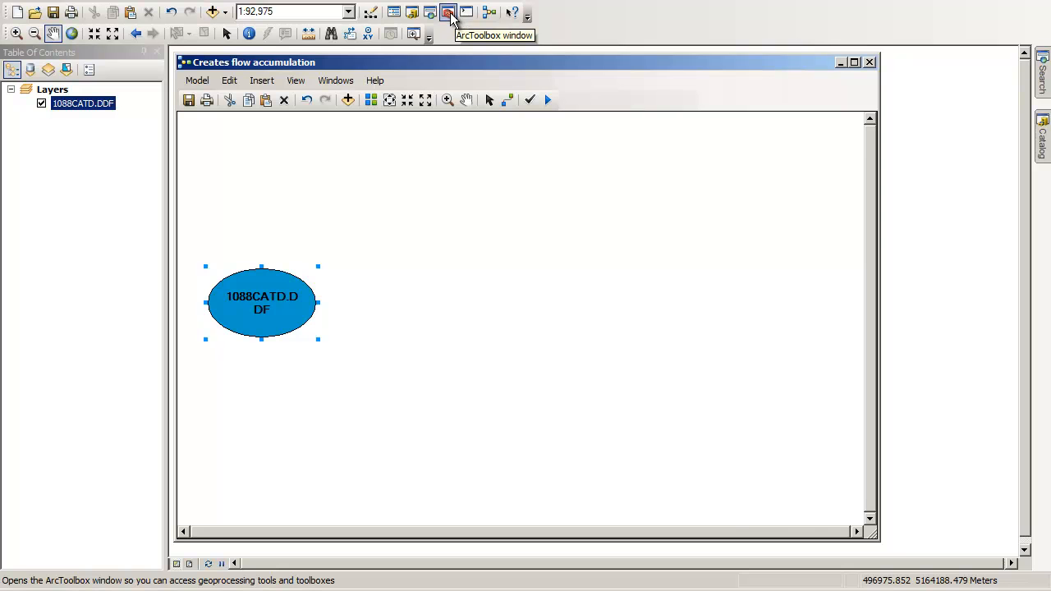
Step: Add the Fill tool from the Spatial Analyst Hydrology tools to the model, beside the 1088CATD.DDF element
click(448, 13)
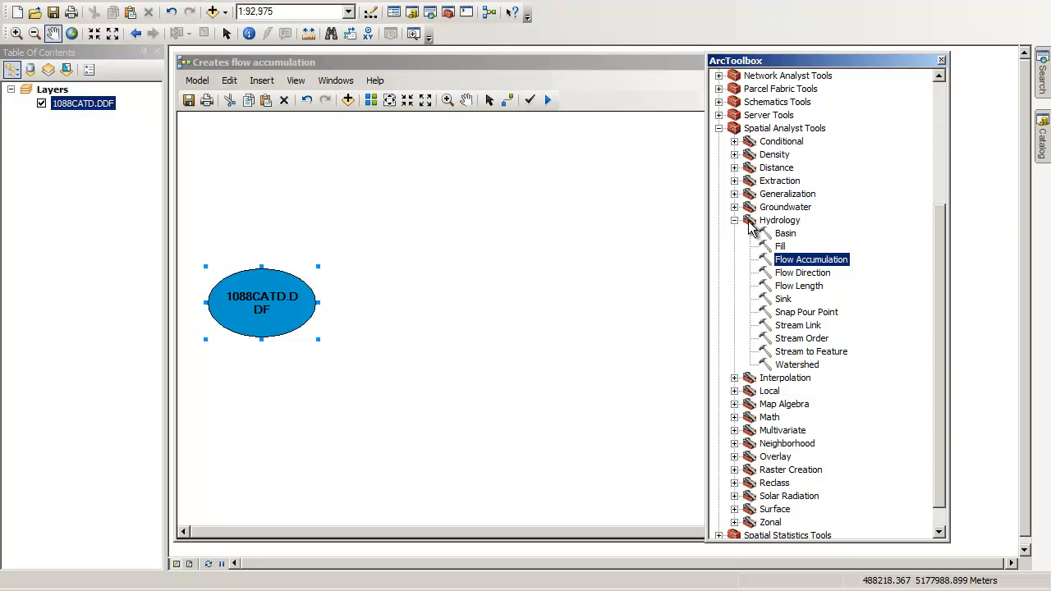
click(783, 248)
drag(785, 255, 406, 308)
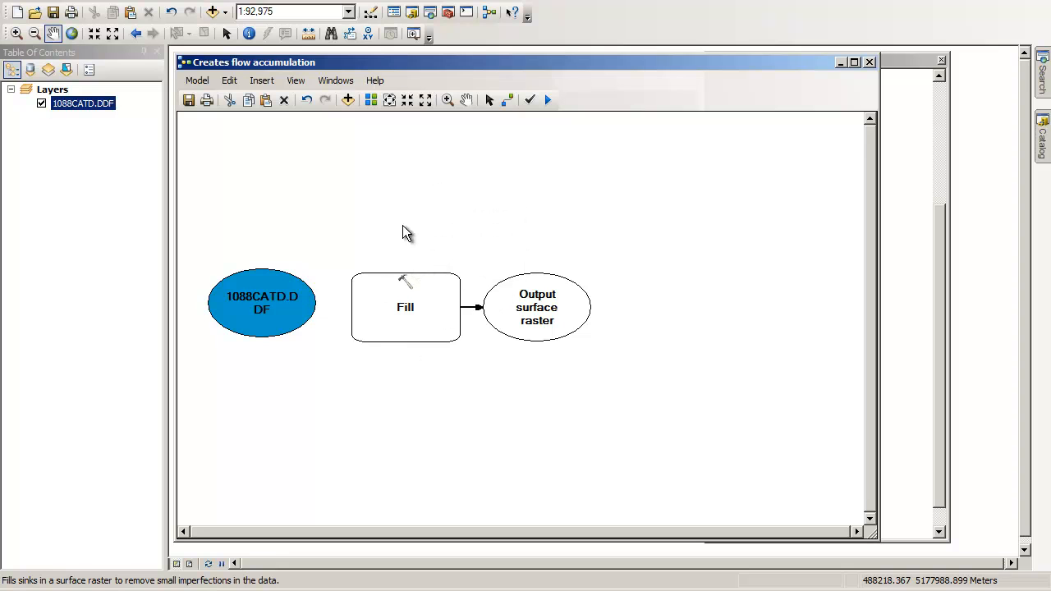
Step: Connect the 1088CATD.DDF element to the Fill tool as its input surface raster
click(506, 100)
drag(283, 310, 377, 309)
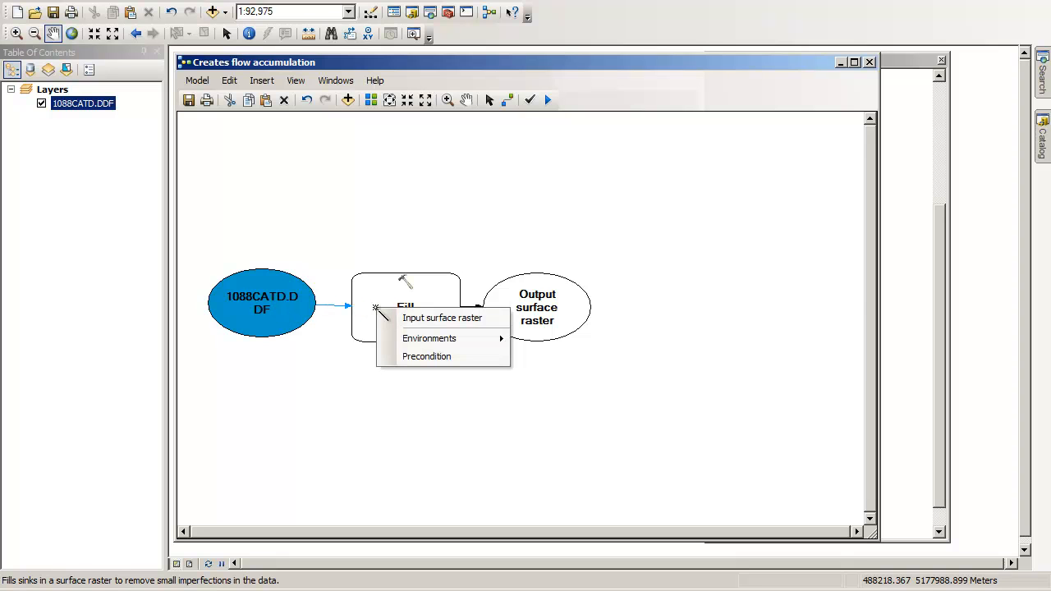
click(452, 325)
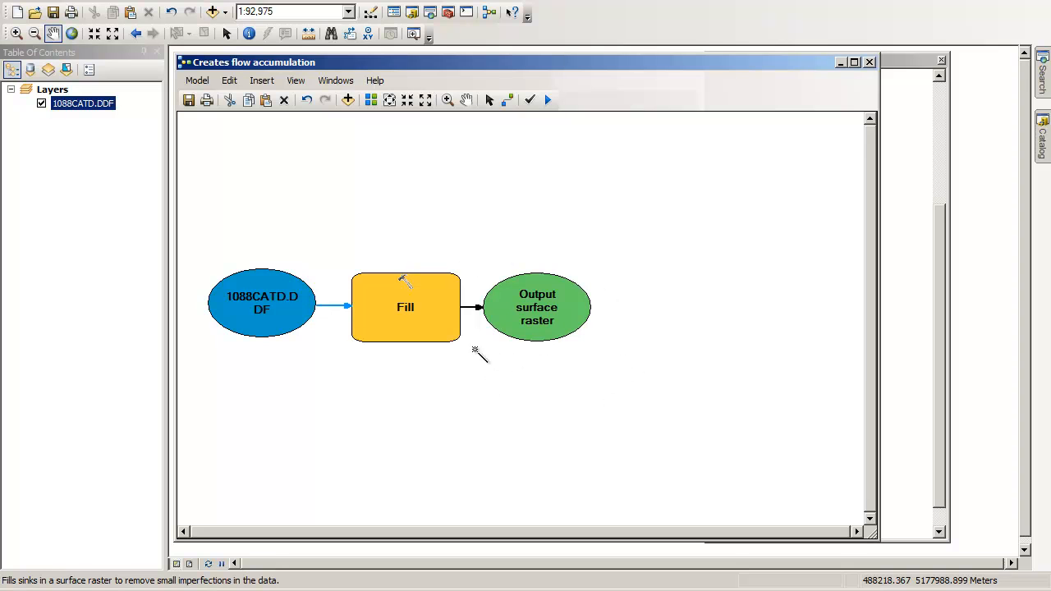
Step: Set the Fill tool's output surface raster to a dataset named Fill in Pullman.gdb within the DEM folder
click(490, 100)
mouse_move(406, 308)
double_click(418, 330)
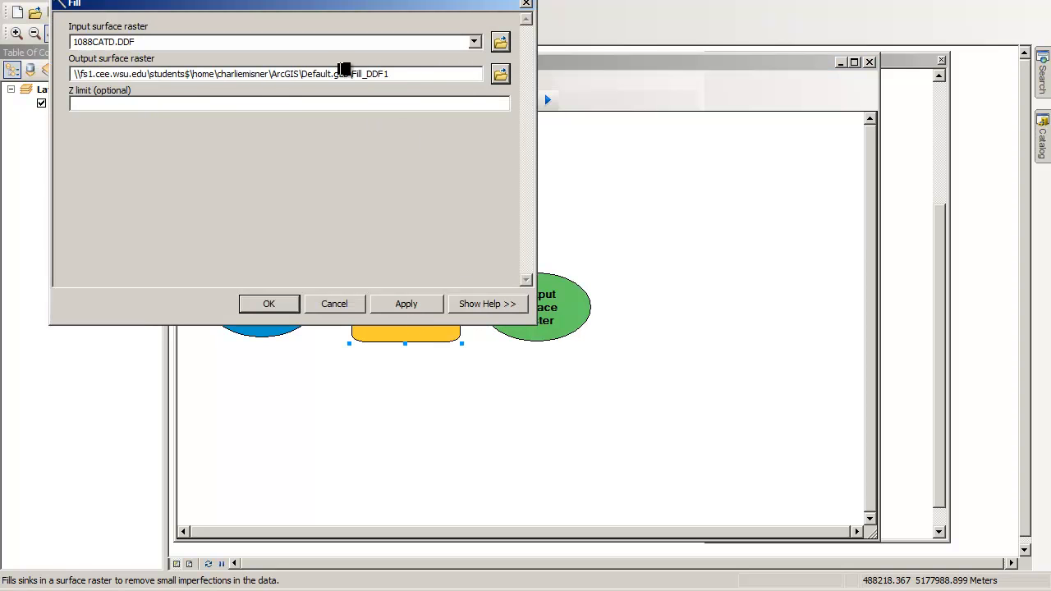
click(499, 79)
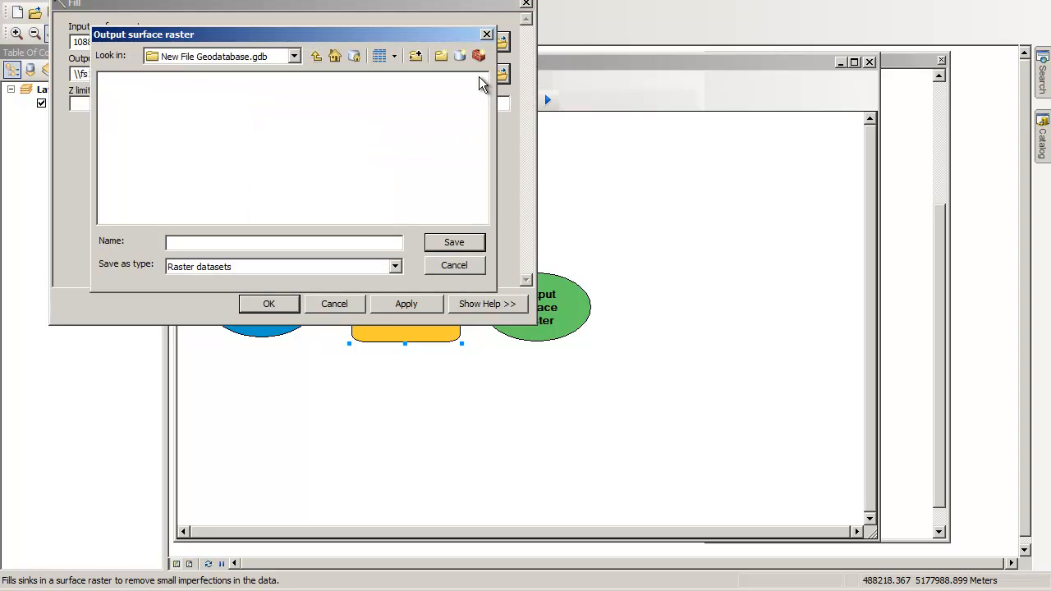
click(294, 56)
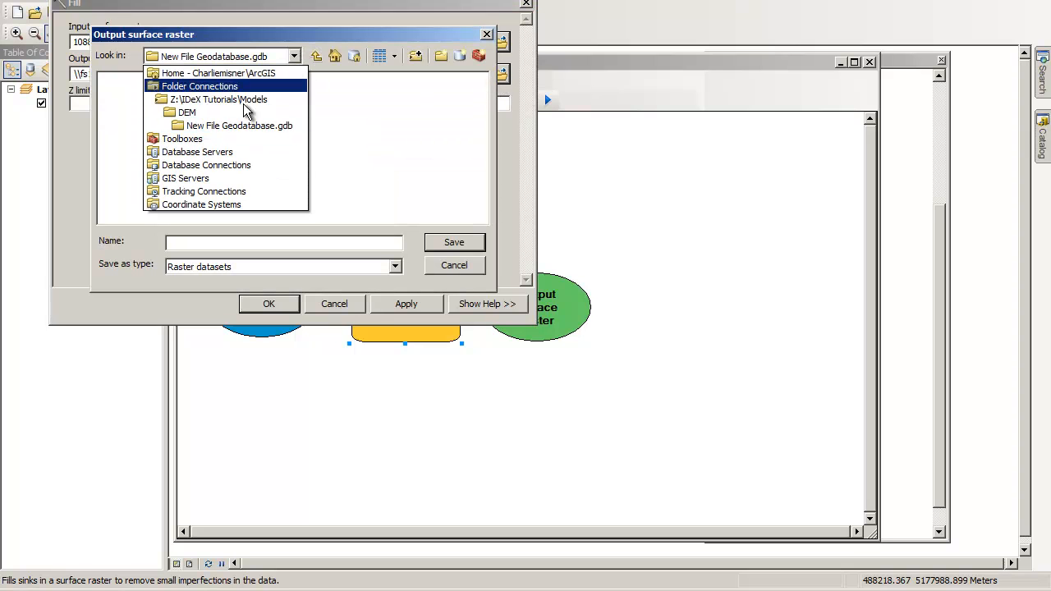
click(195, 113)
click(148, 96)
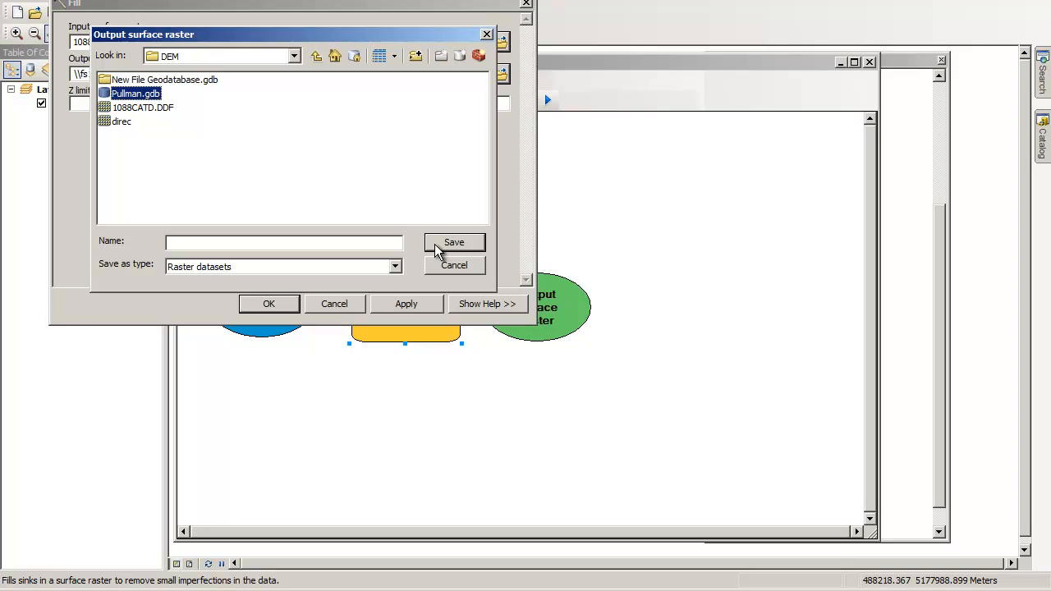
double_click(133, 95)
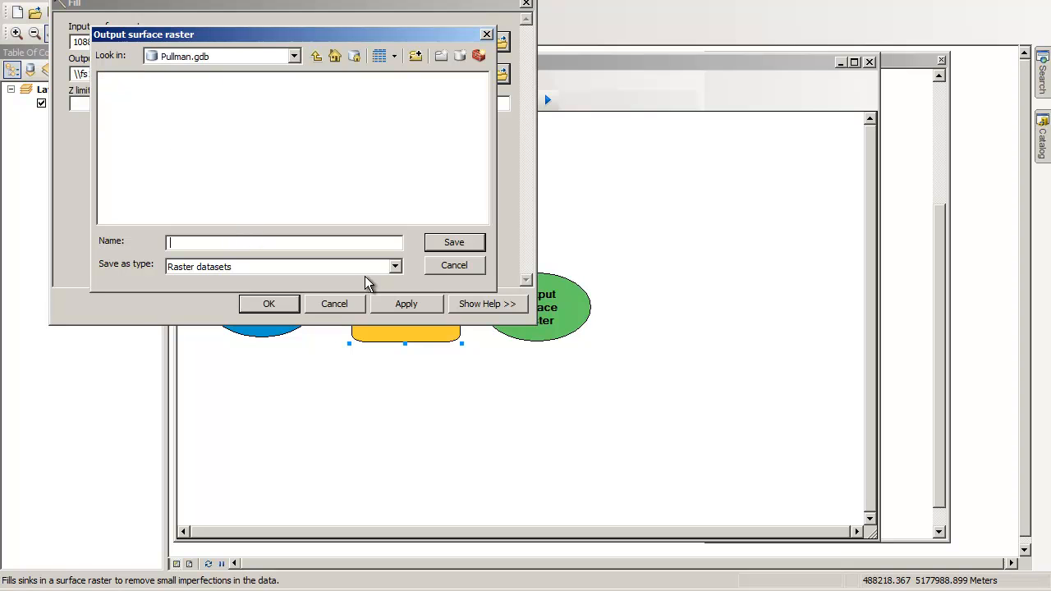
text(Fill)
click(465, 242)
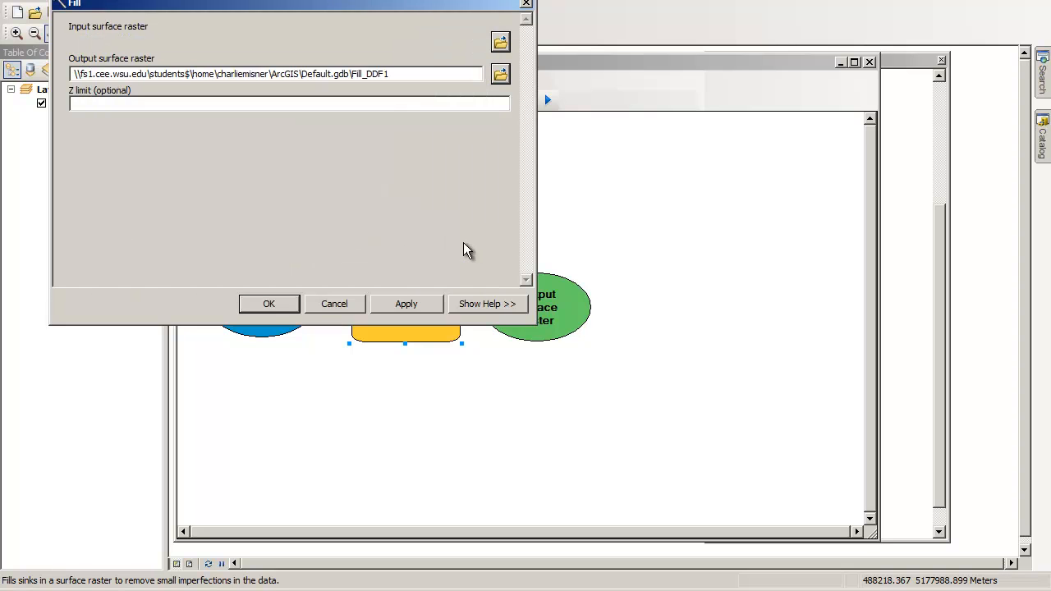
click(269, 304)
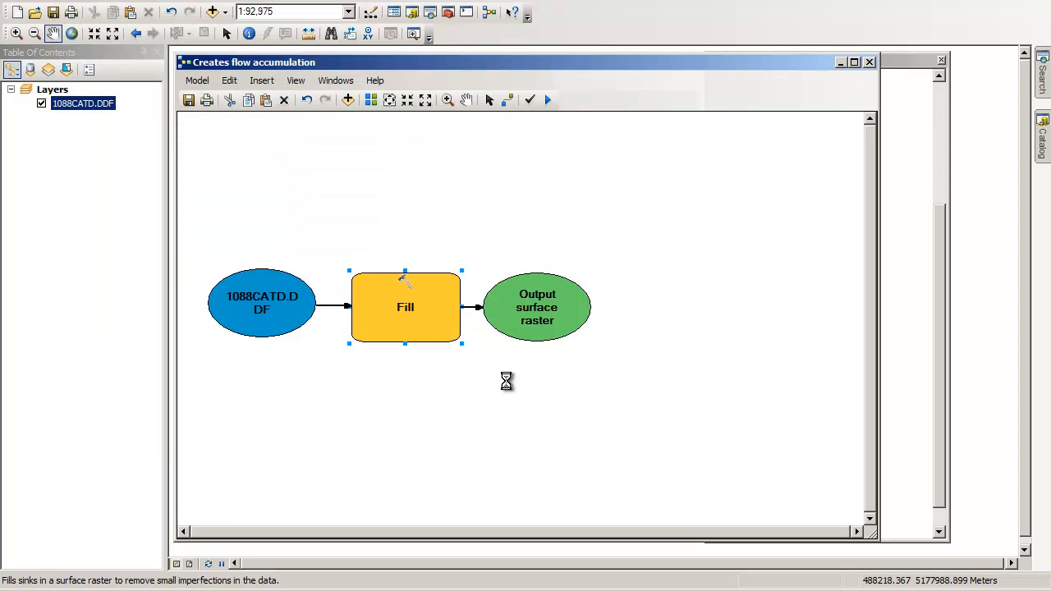
click(534, 414)
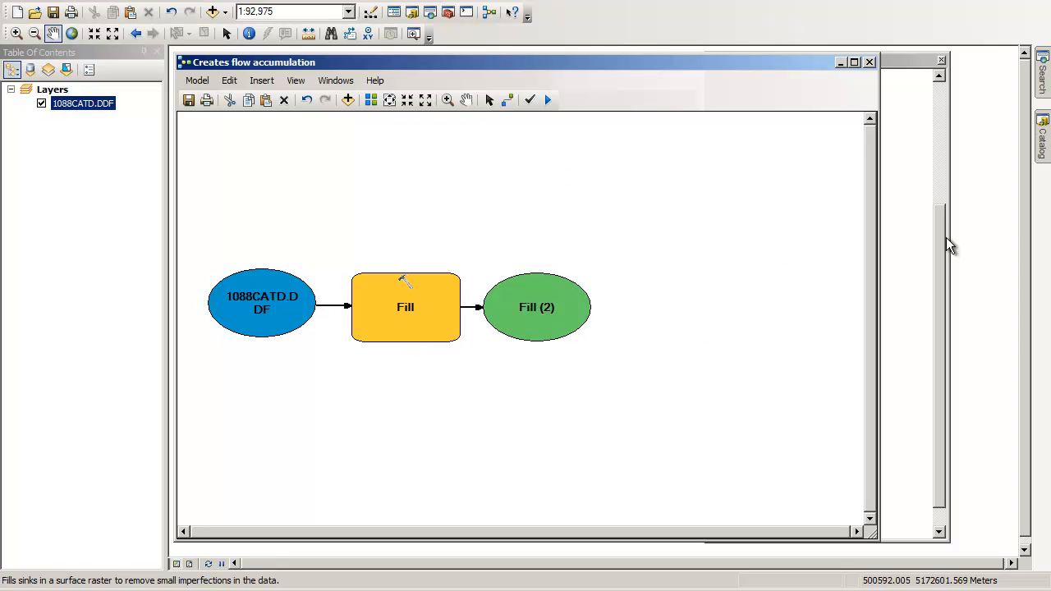
Step: Move the ArcToolbox window aside and add the Flow Direction hydrology tool to the model, beside the Fill output
click(915, 63)
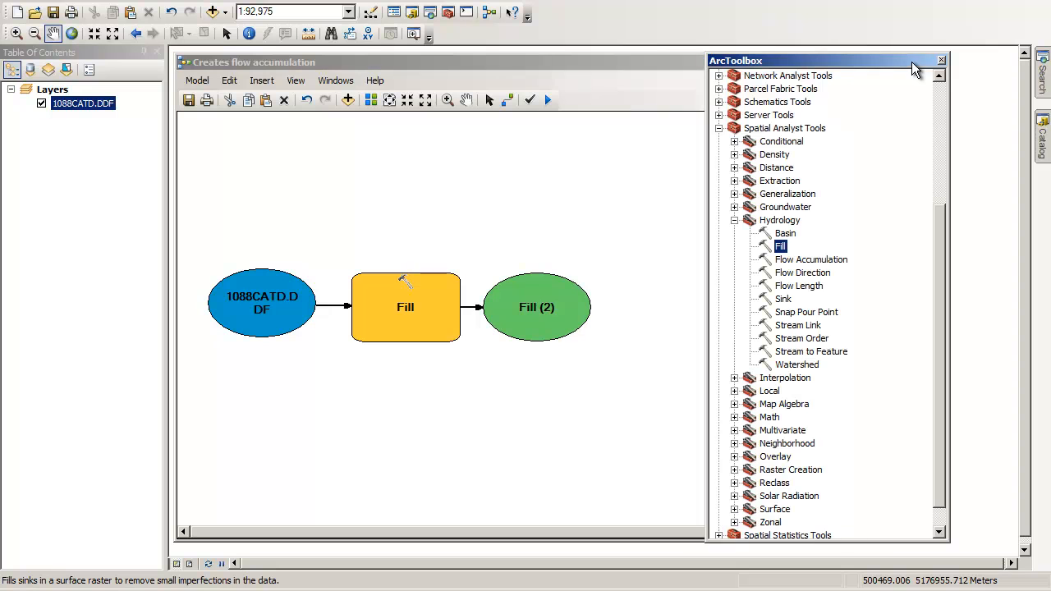
drag(845, 63, 625, 305)
click(936, 275)
drag(912, 248, 691, 320)
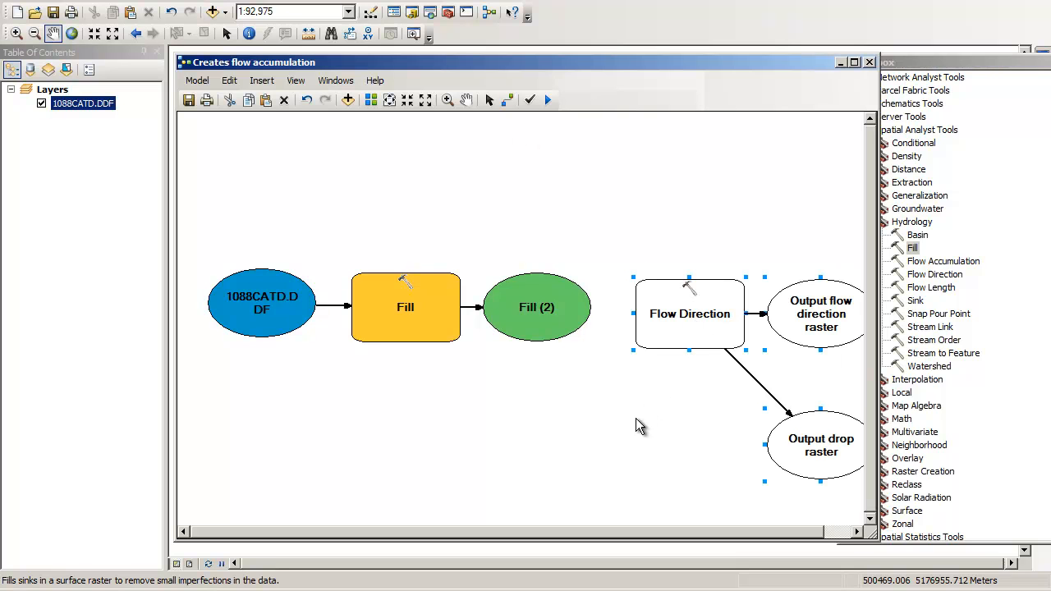
Step: Connect the Fill output to the Flow Direction tool as its input surface raster and auto-arrange the model diagram
click(508, 99)
click(578, 318)
click(669, 322)
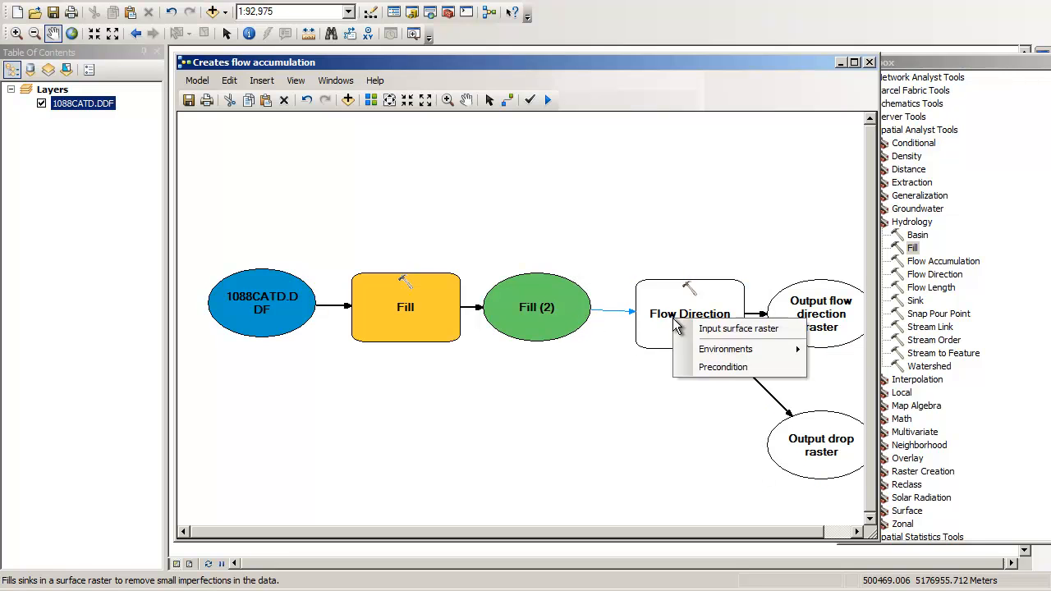
click(726, 330)
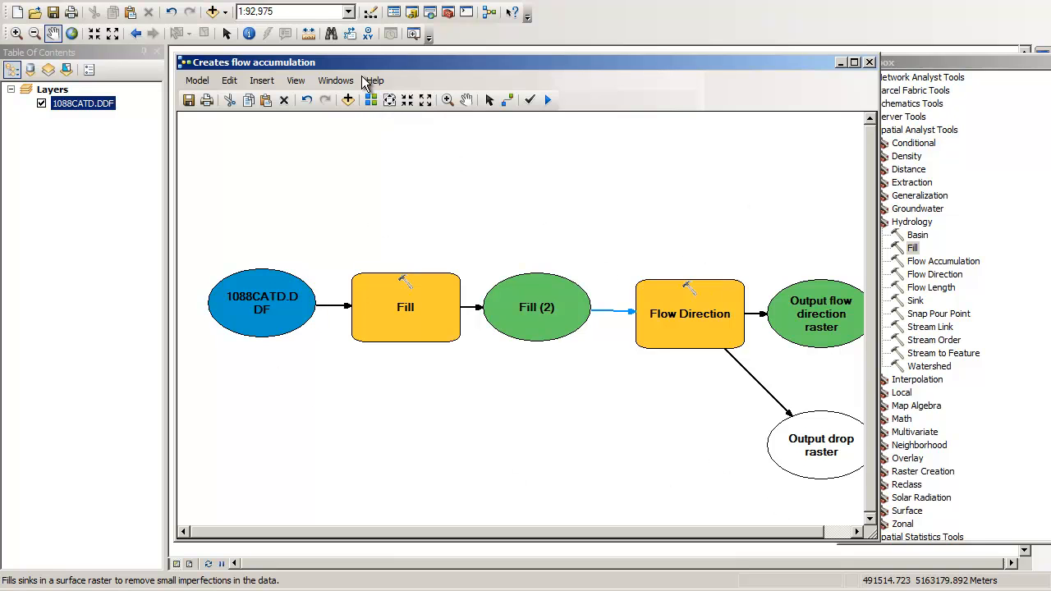
click(371, 100)
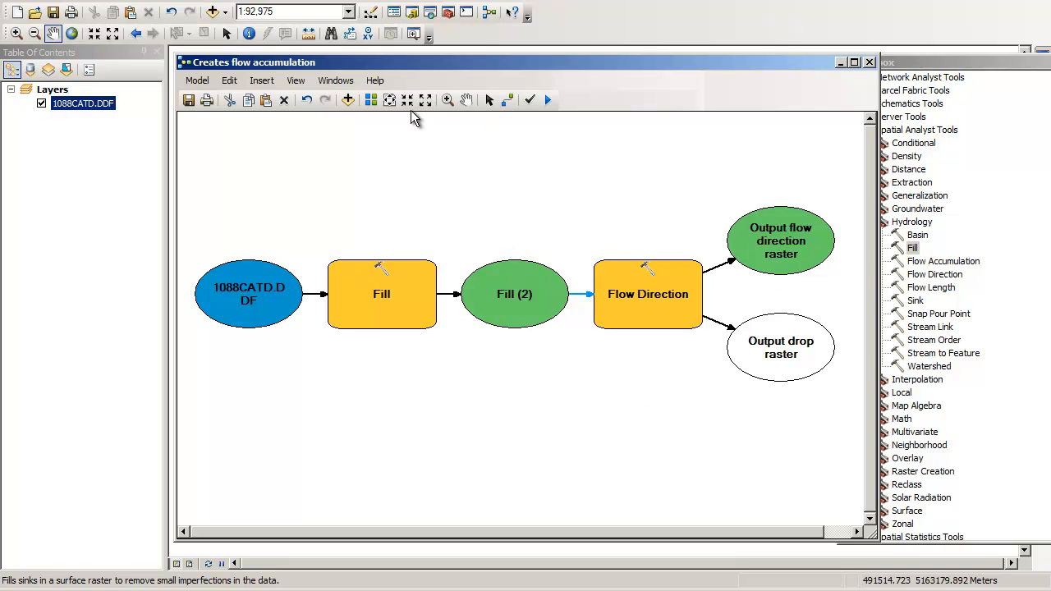
click(489, 101)
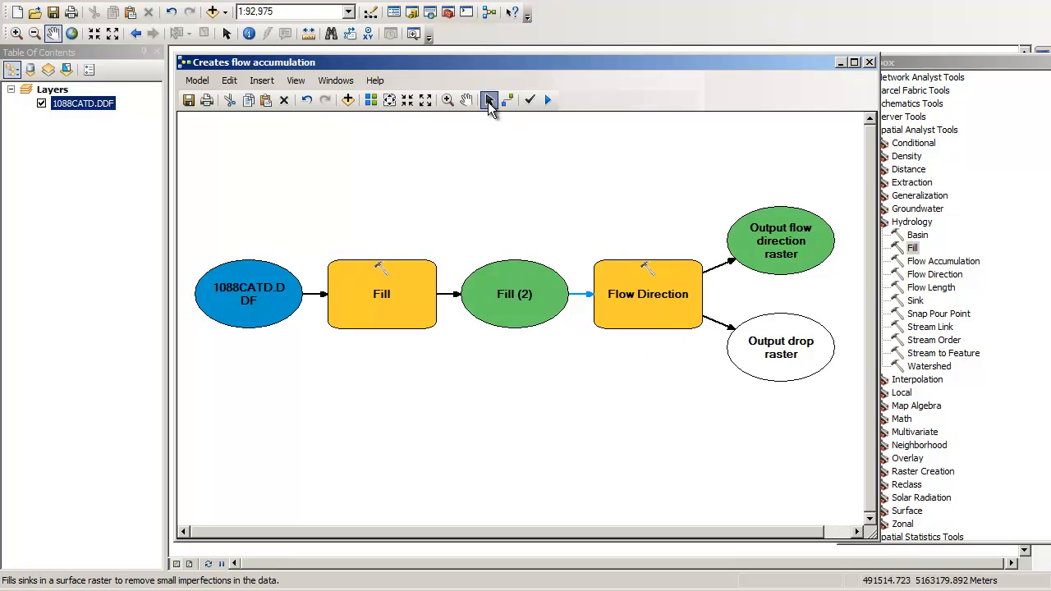